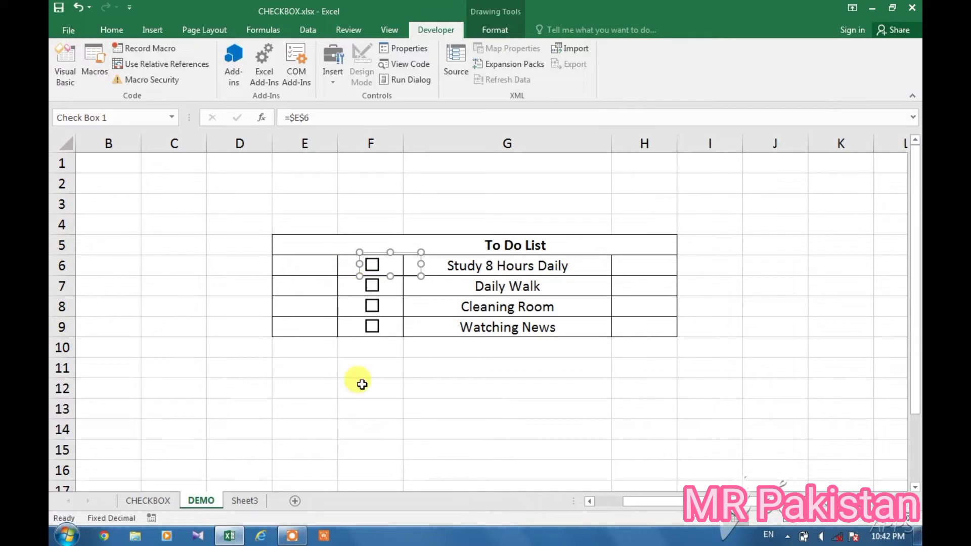
- Deselect the Study 8 Hours Daily check box, then toggle it on and off to test its linked cell, leaving it unchecked
click(358, 382)
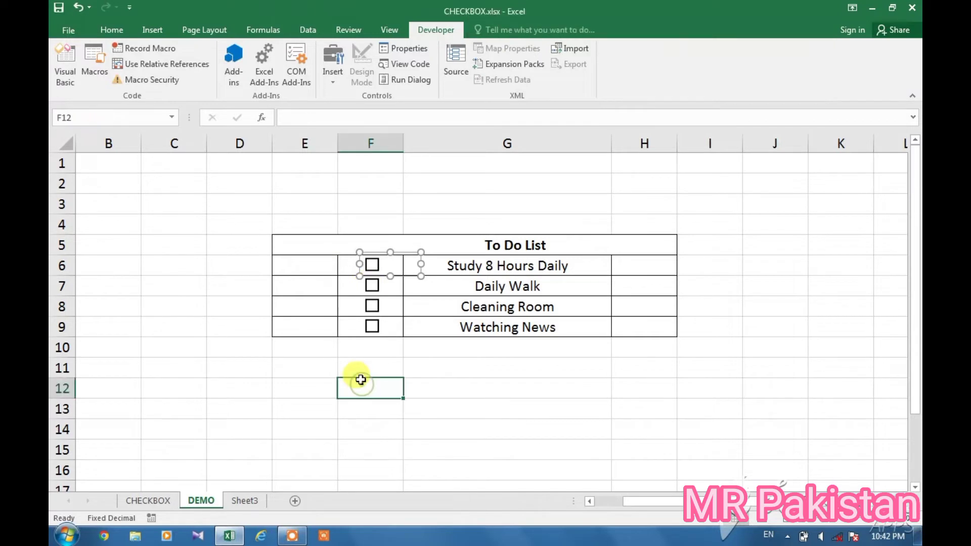
click(372, 266)
click(373, 265)
click(373, 266)
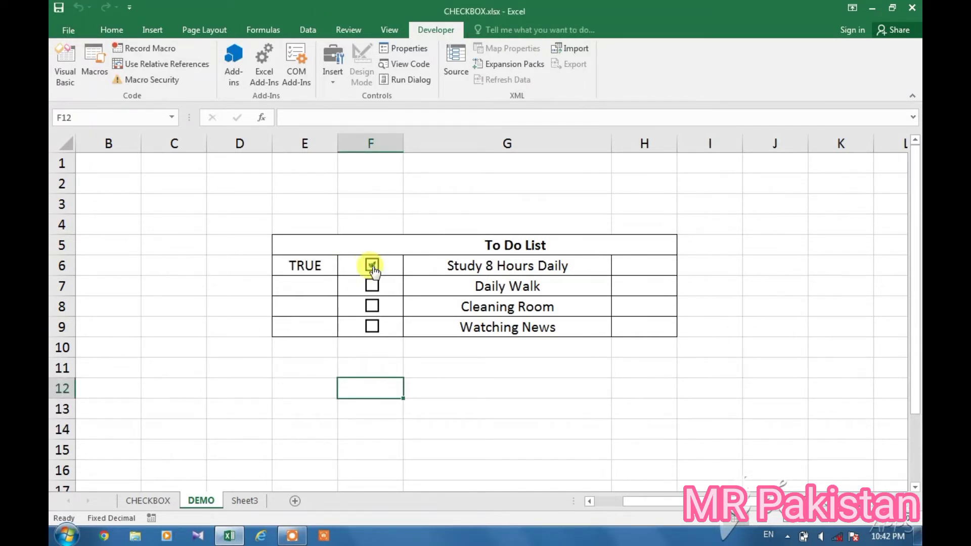
click(373, 266)
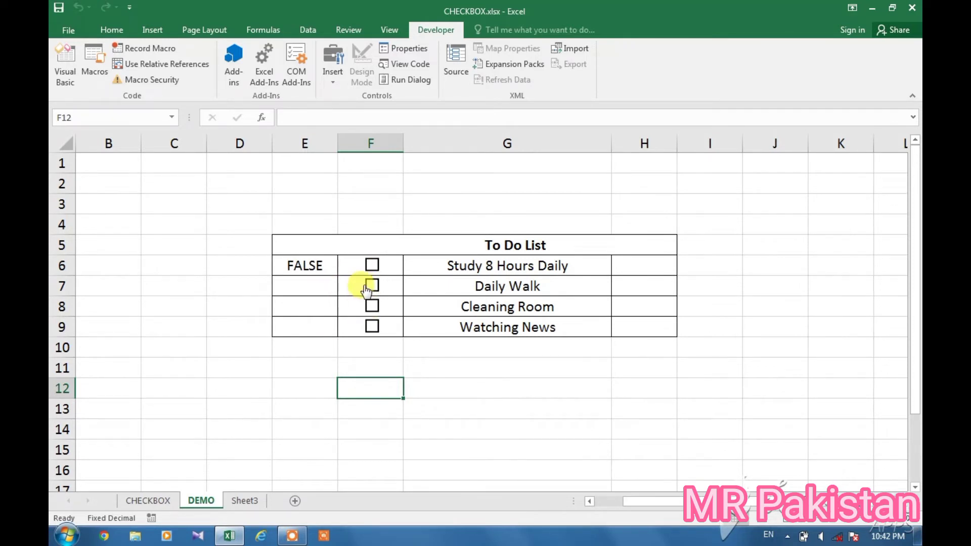
- Link the Daily Walk check box to cell $E$7 through its format control settings
click(355, 287)
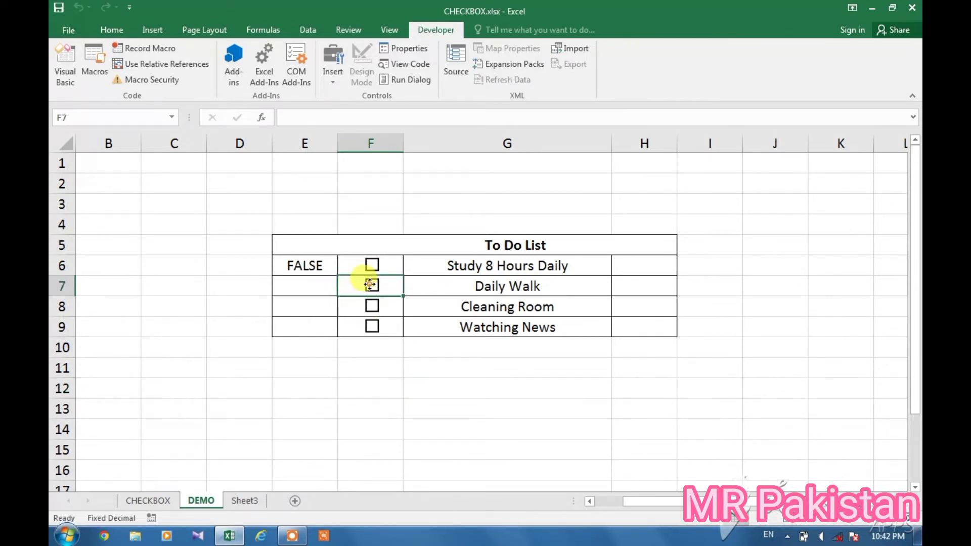
right_click(370, 285)
click(399, 413)
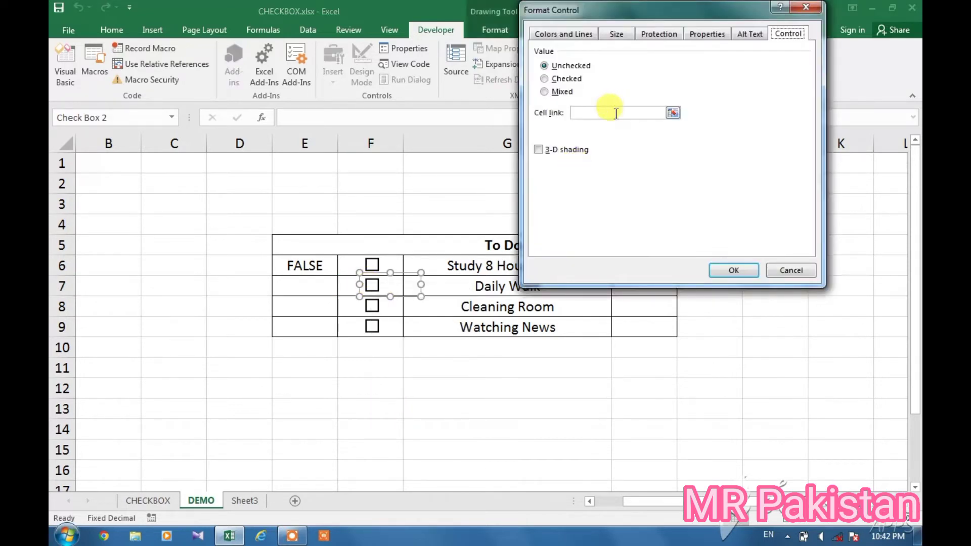
click(616, 113)
click(303, 285)
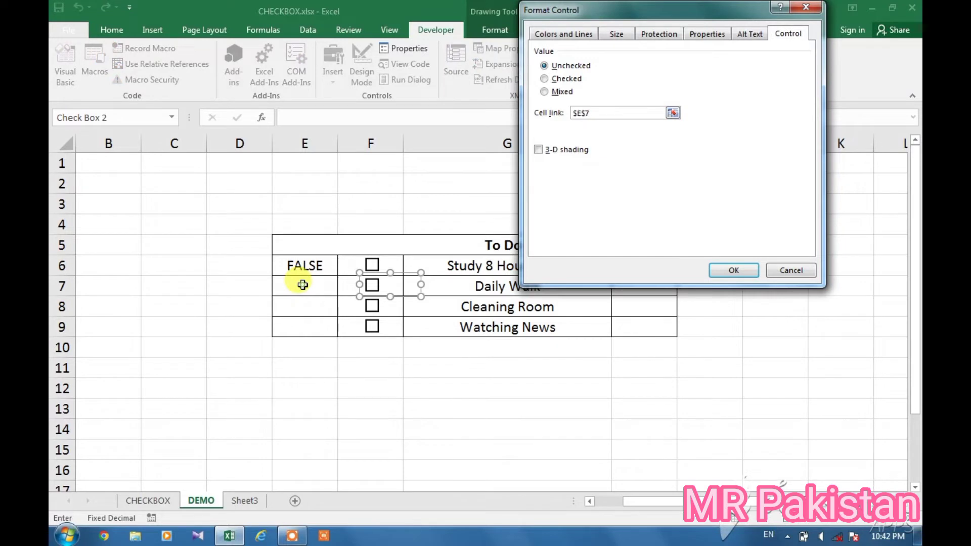
click(729, 269)
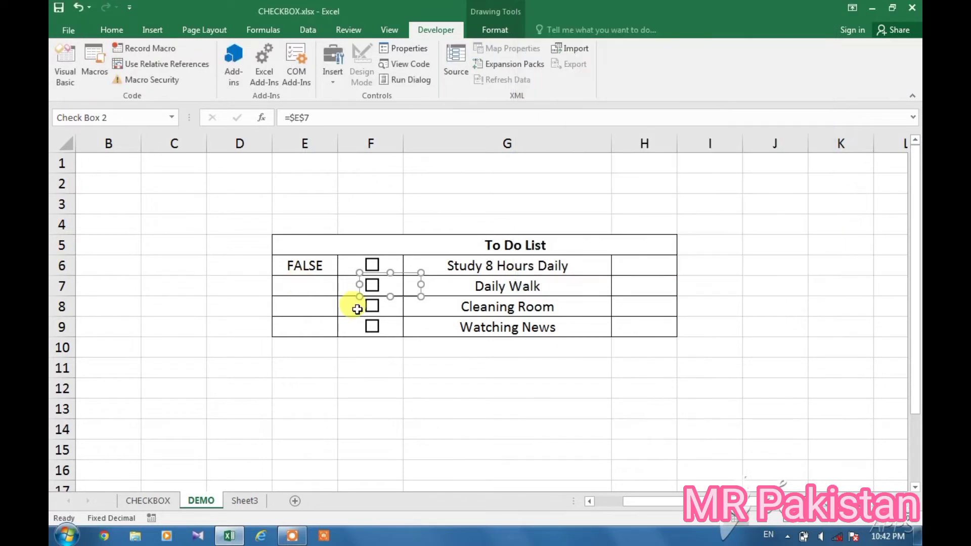
- Link the Cleaning Room check box to cell $E$8 through its format control settings
click(354, 306)
right_click(372, 311)
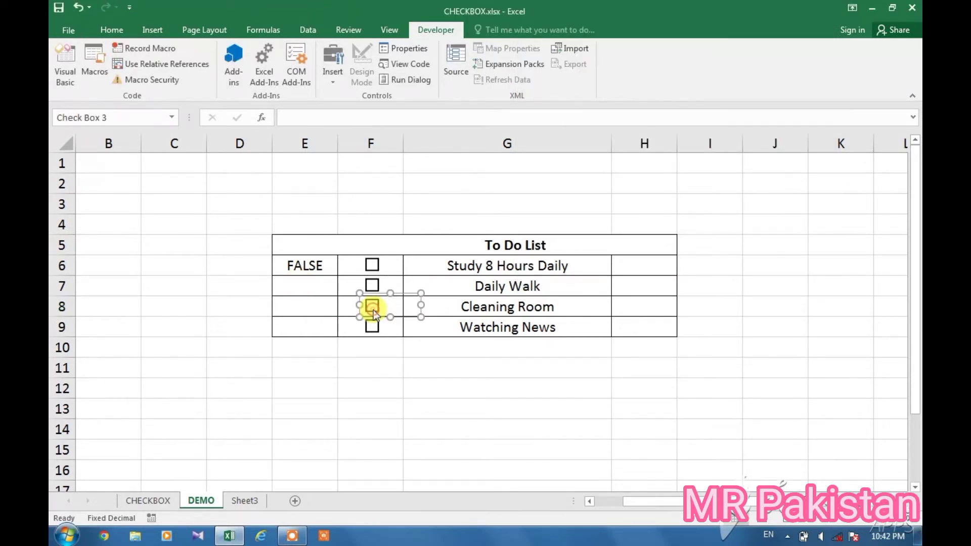
click(404, 439)
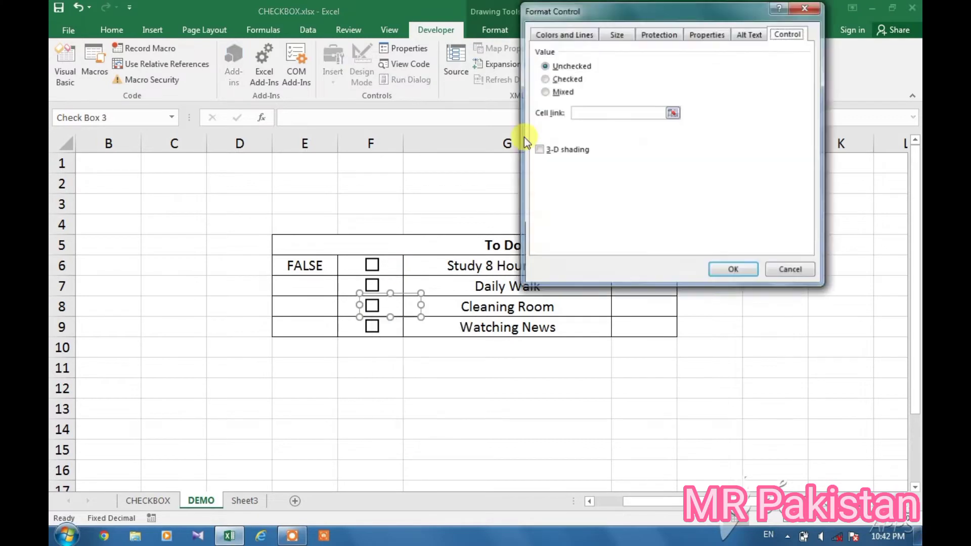
click(592, 113)
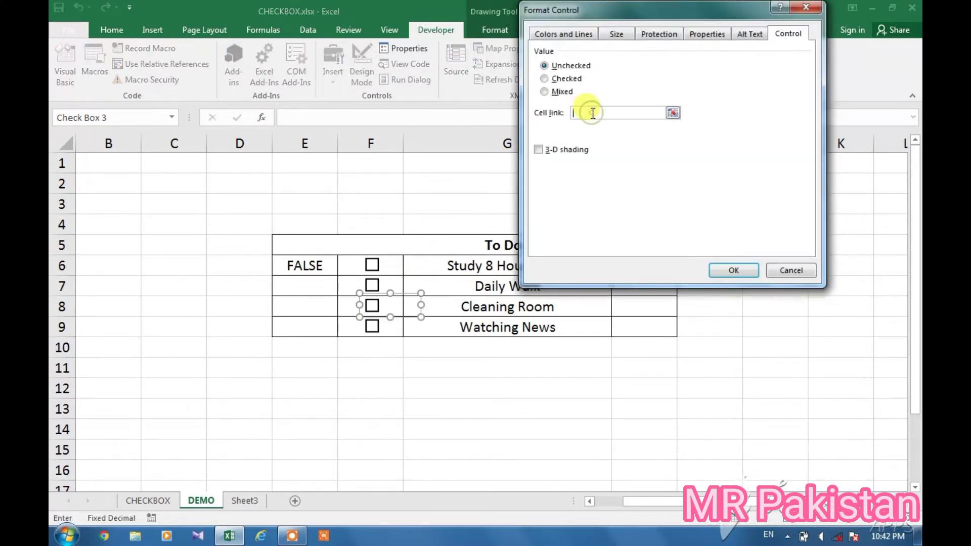
click(311, 306)
key(Return)
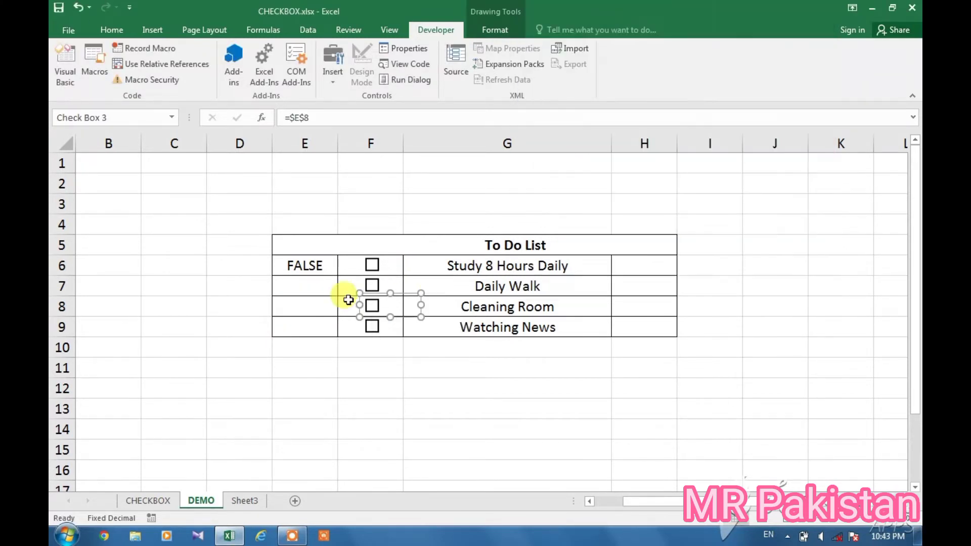
- Link the Watching News check box to cell $E$9 through its format control settings
click(348, 329)
right_click(375, 332)
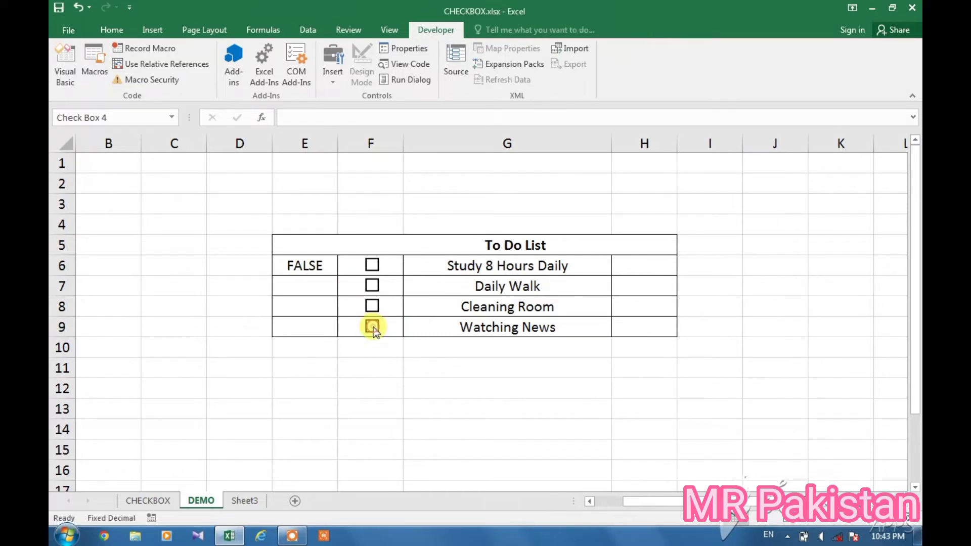
click(423, 454)
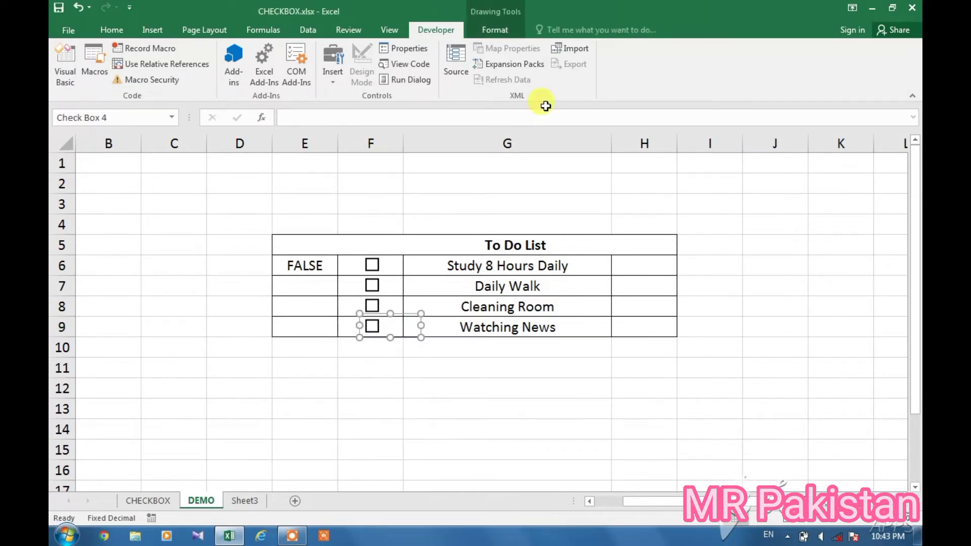
click(601, 114)
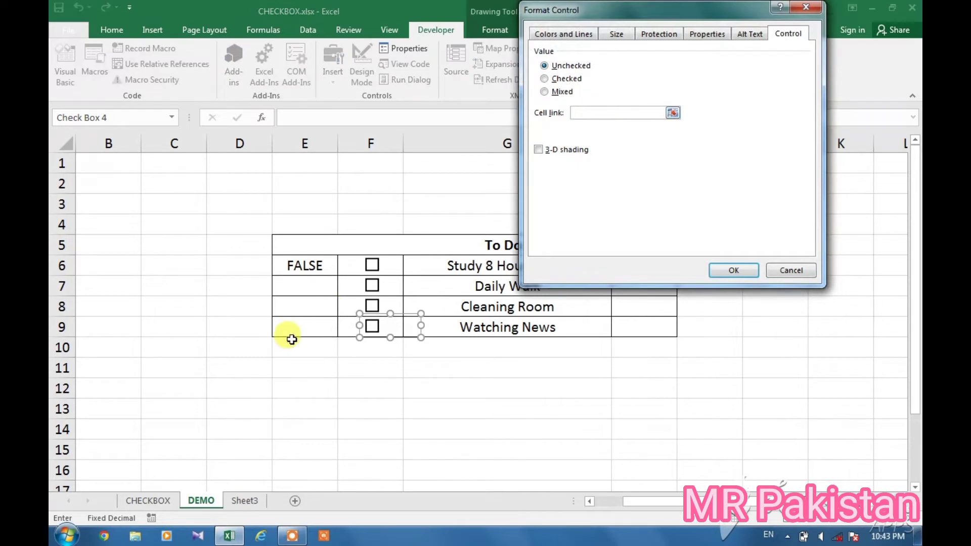
click(296, 330)
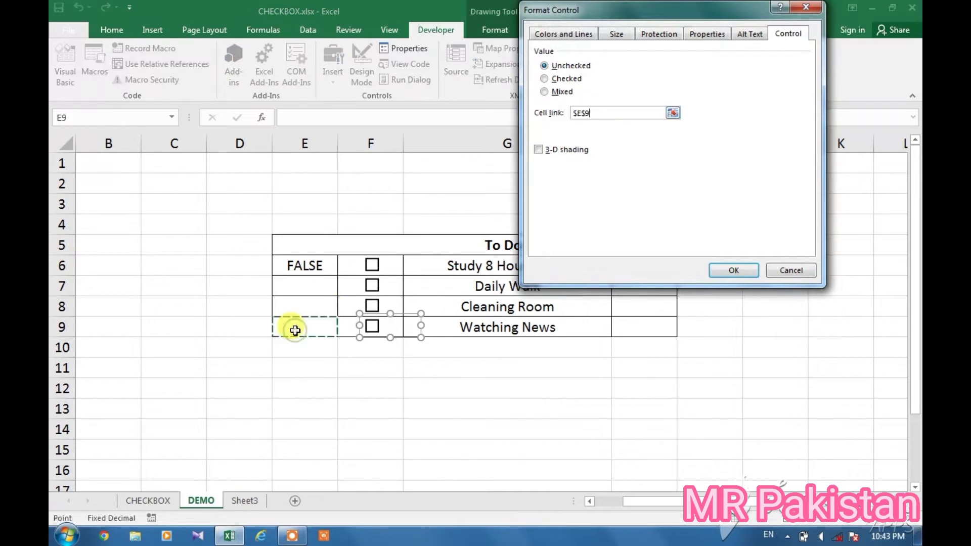
click(739, 269)
- Test the Daily Walk, Cleaning Room and Watching News check boxes by ticking all three and clearing them again
click(373, 285)
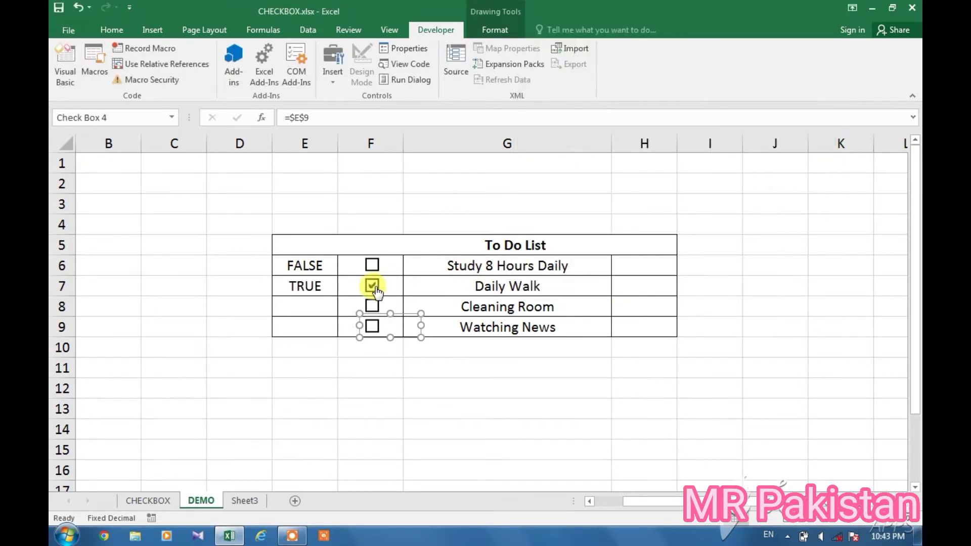
click(373, 305)
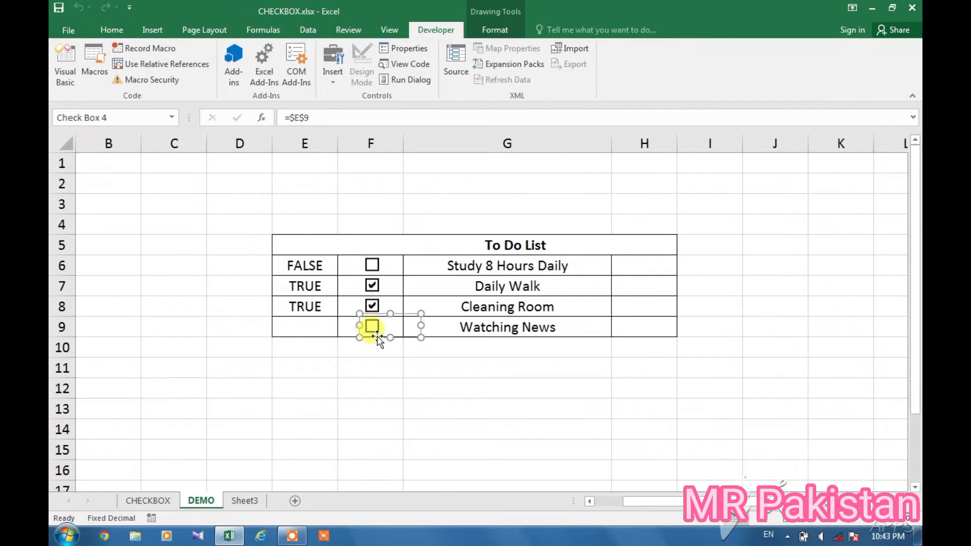
key(Escape)
click(377, 328)
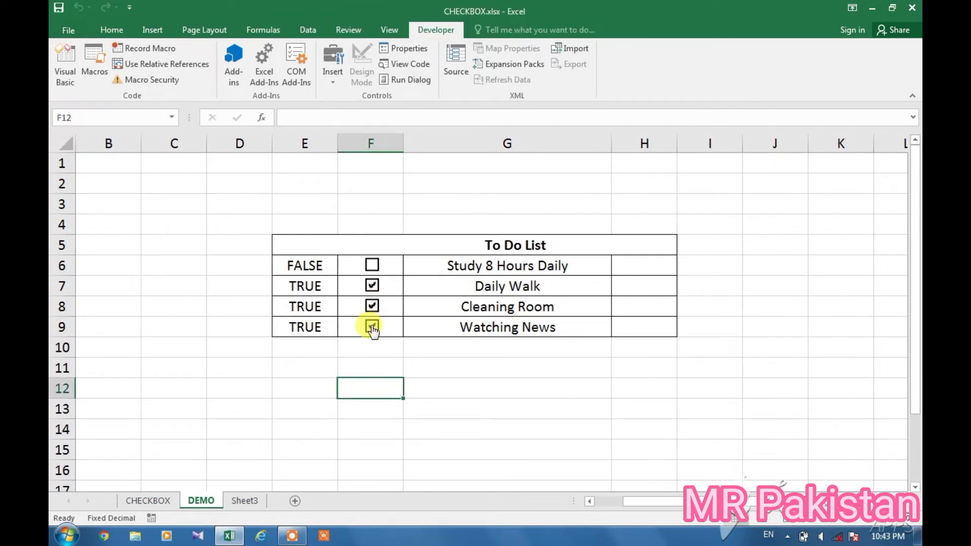
click(374, 329)
click(373, 307)
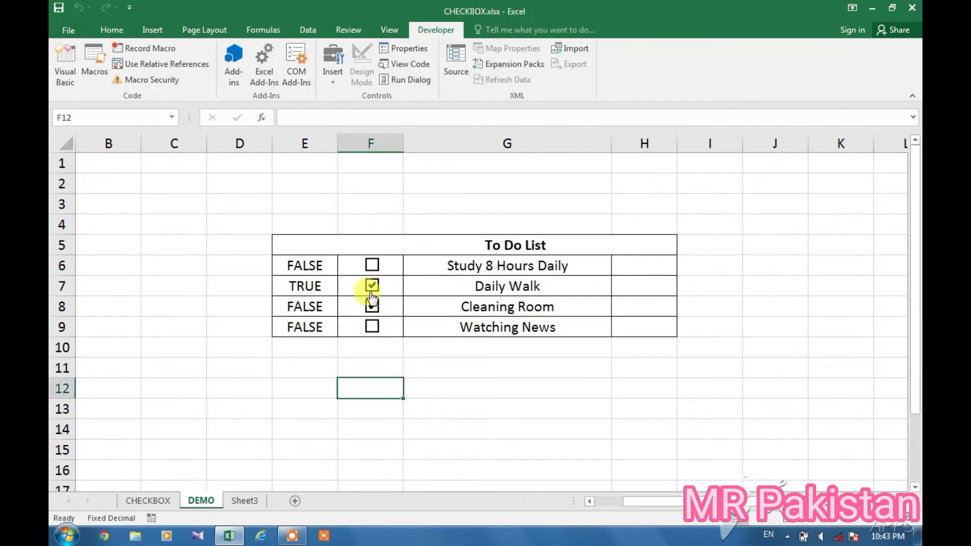
click(373, 287)
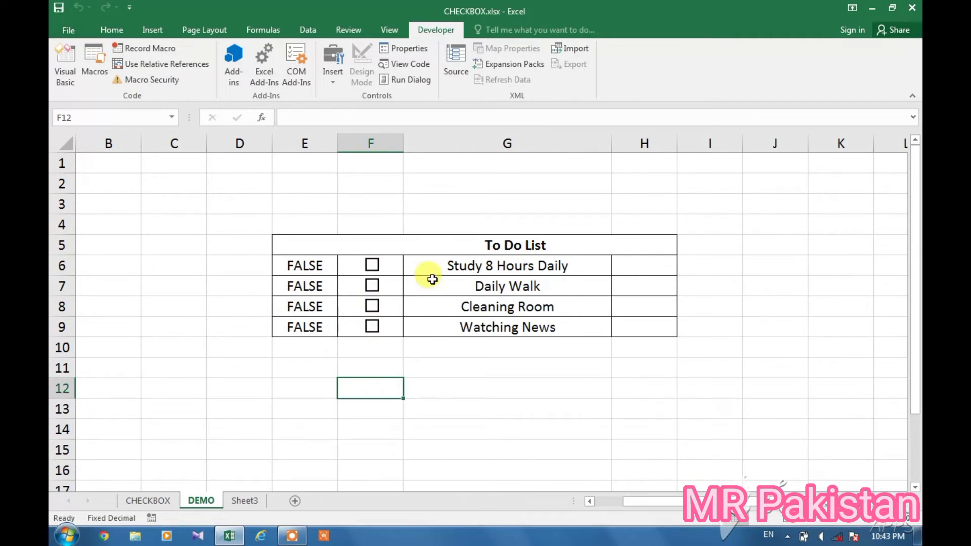
- Fill the check box cells F6:F9 with the standard red color
drag(356, 265, 356, 331)
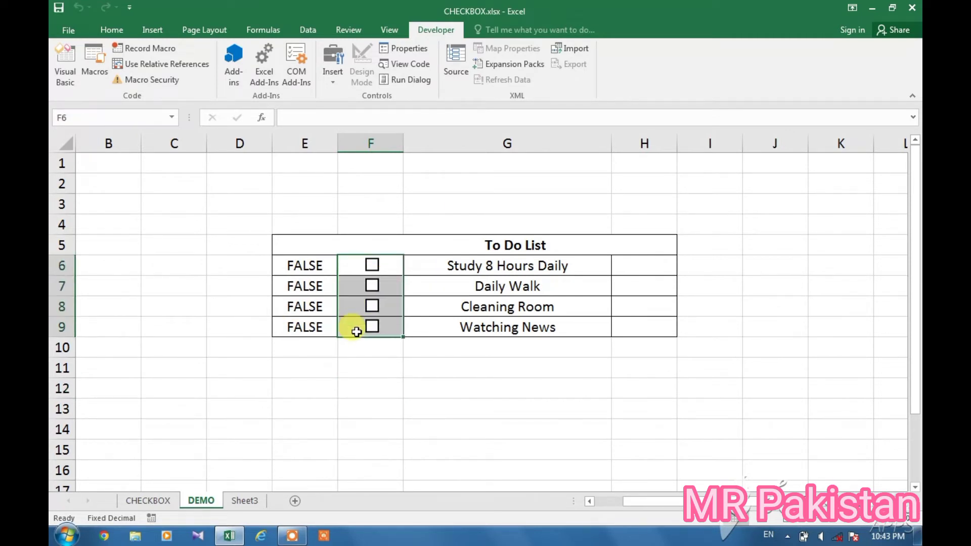
click(112, 30)
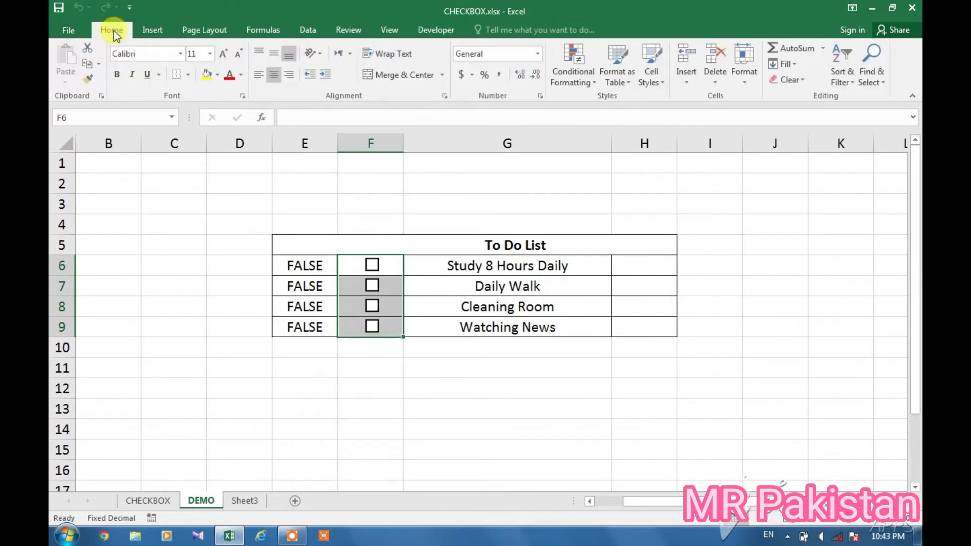
click(217, 75)
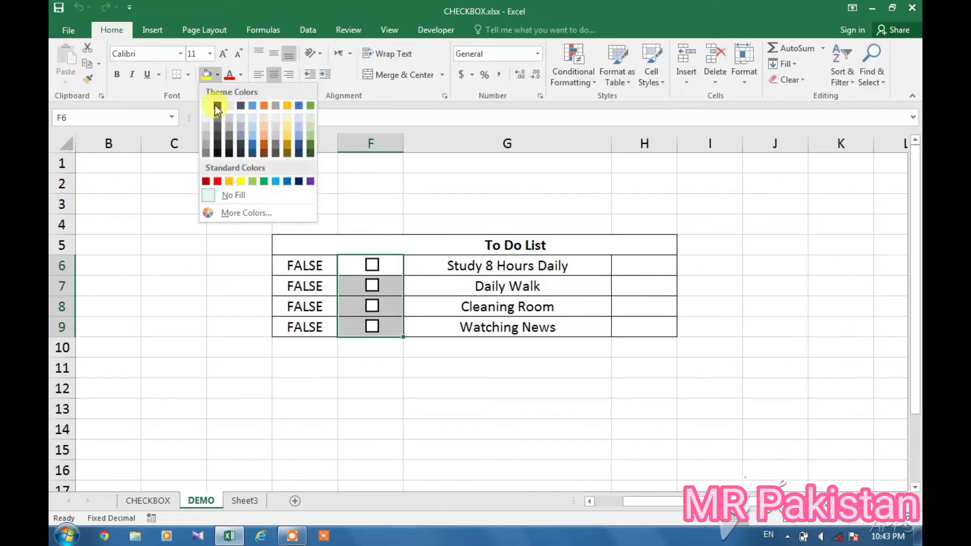
click(218, 181)
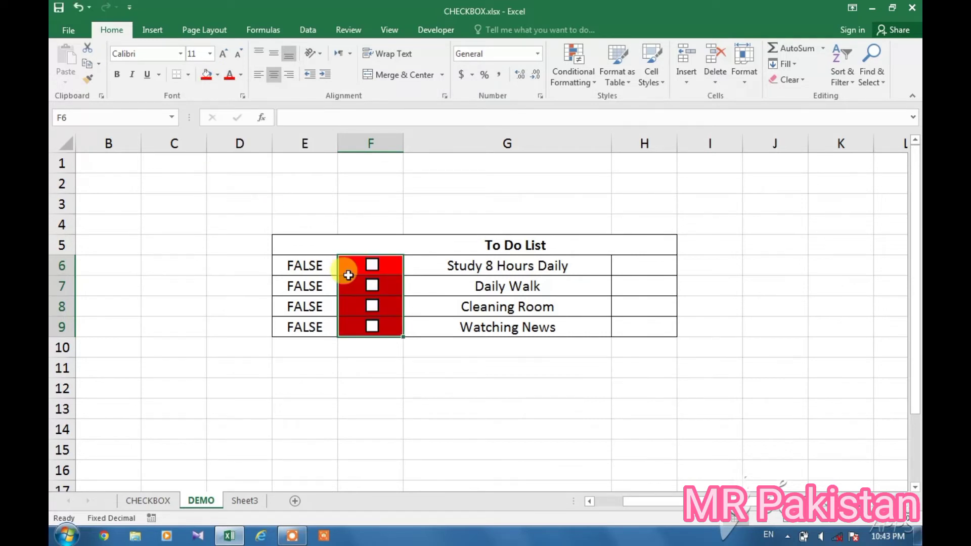
click(347, 402)
- Create a formula-based conditional formatting rule for cell F6 with the formula =$E$6=TRUE
click(358, 266)
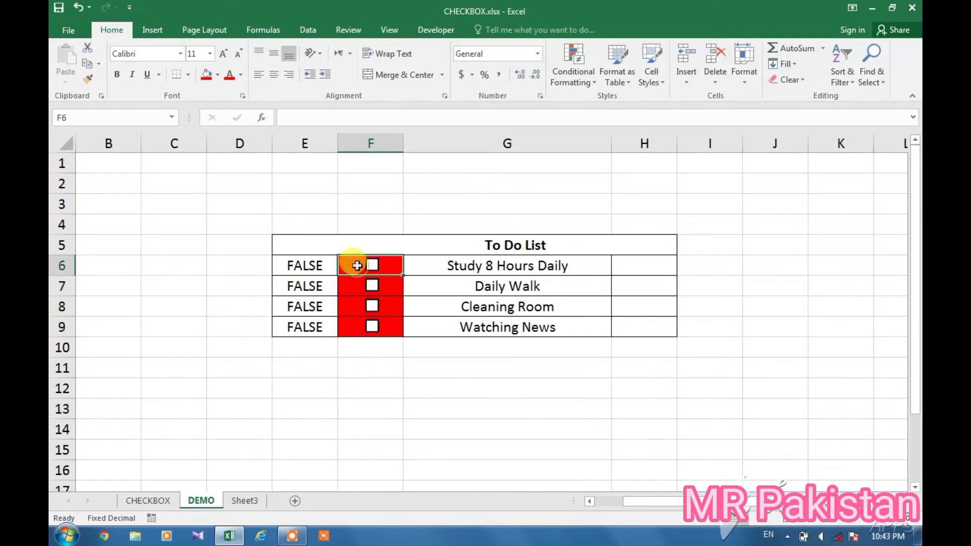
click(576, 59)
click(575, 246)
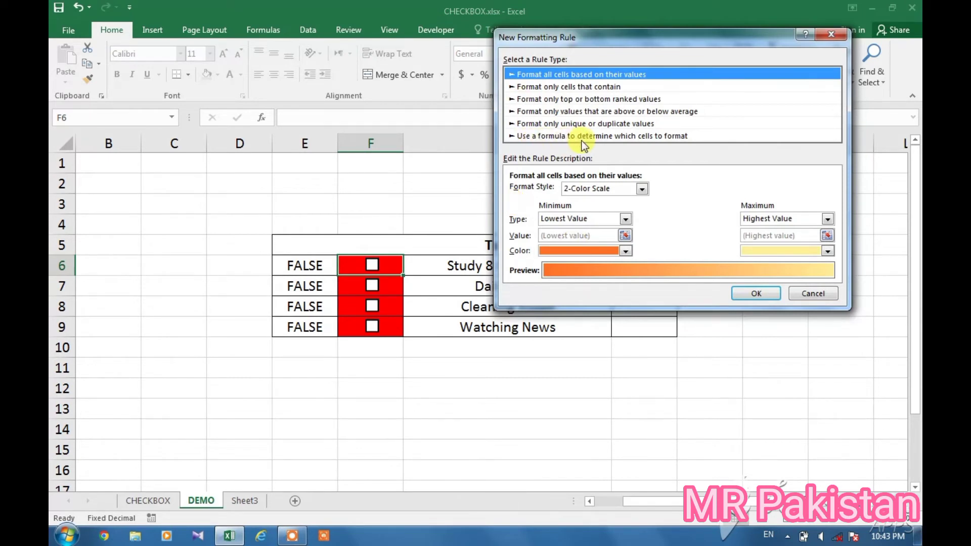
click(652, 136)
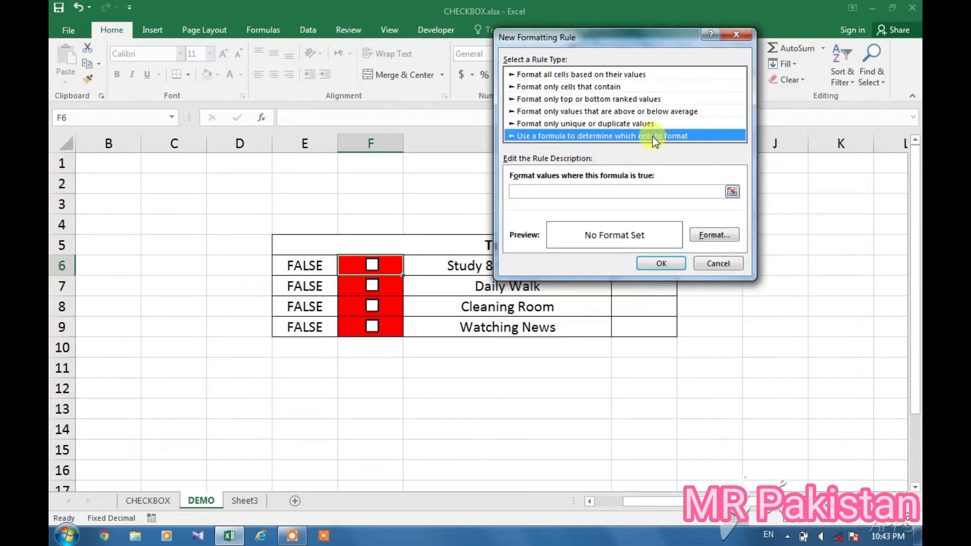
click(526, 192)
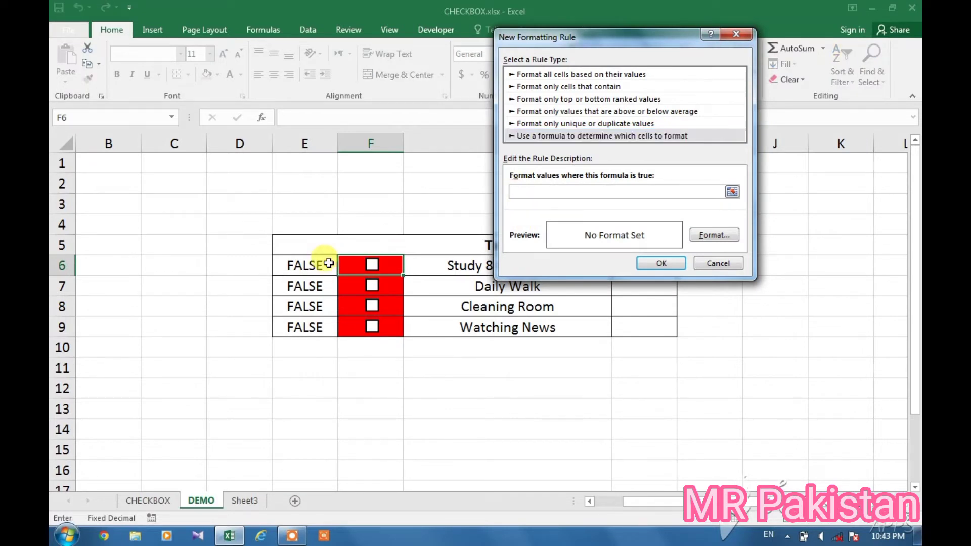
click(303, 267)
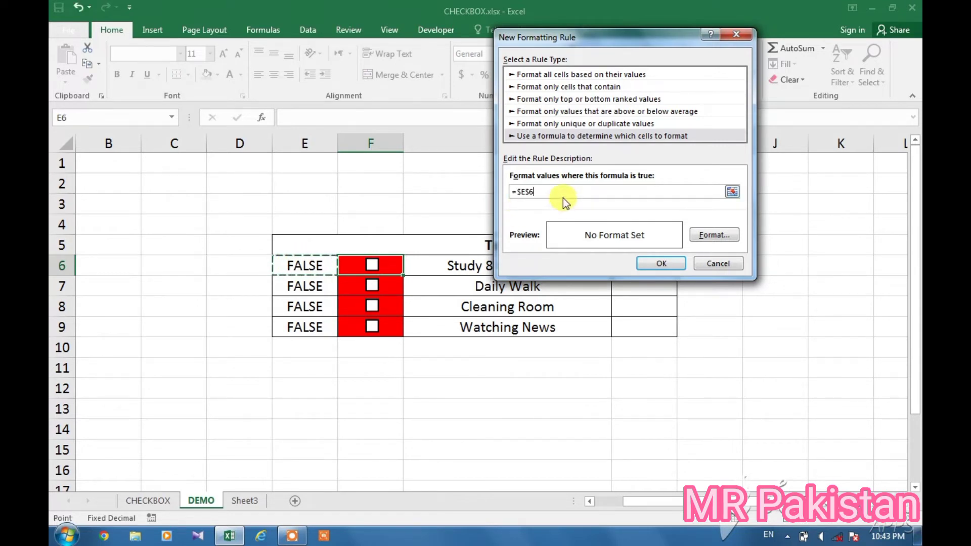
text(=TRUE)
- Give the new rule the green theme color as its background fill and apply the rule
click(712, 235)
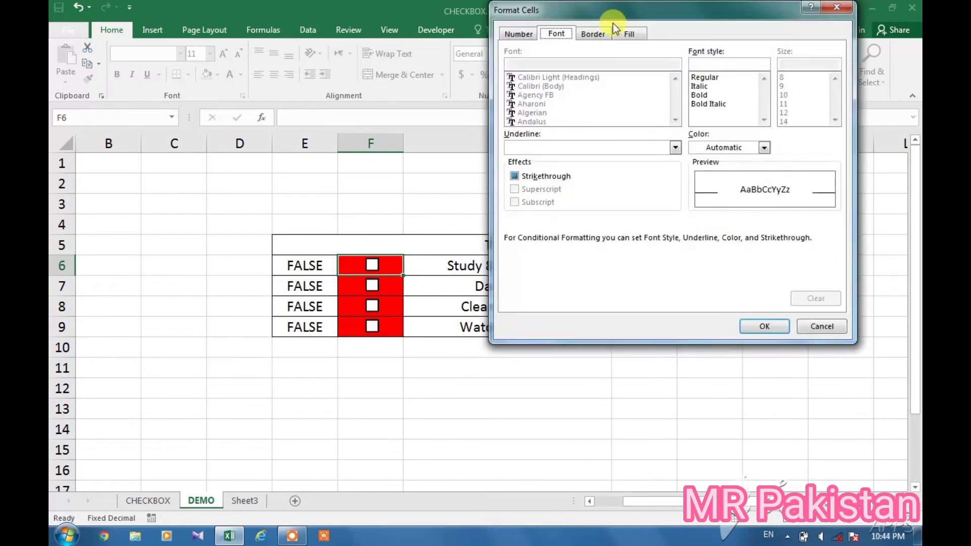
click(628, 34)
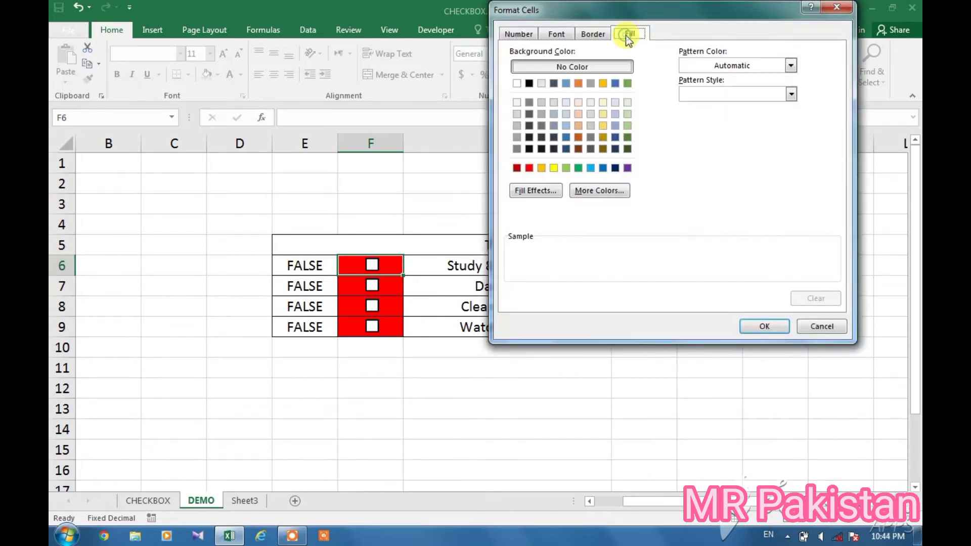
click(628, 84)
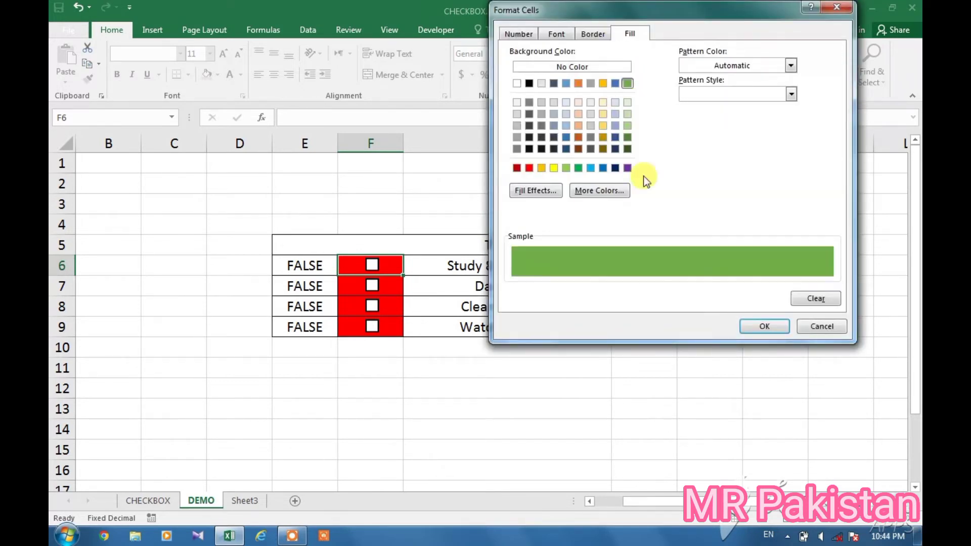
click(756, 325)
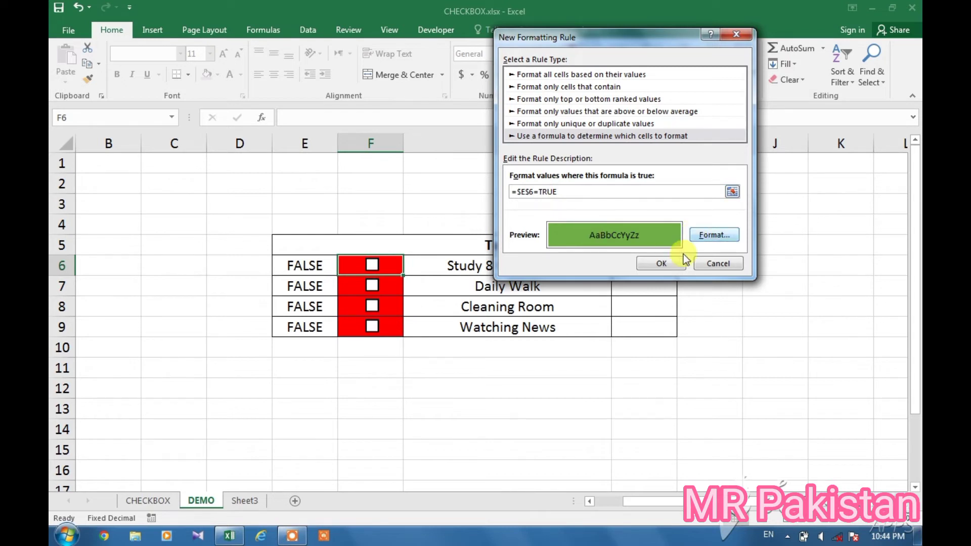
click(664, 264)
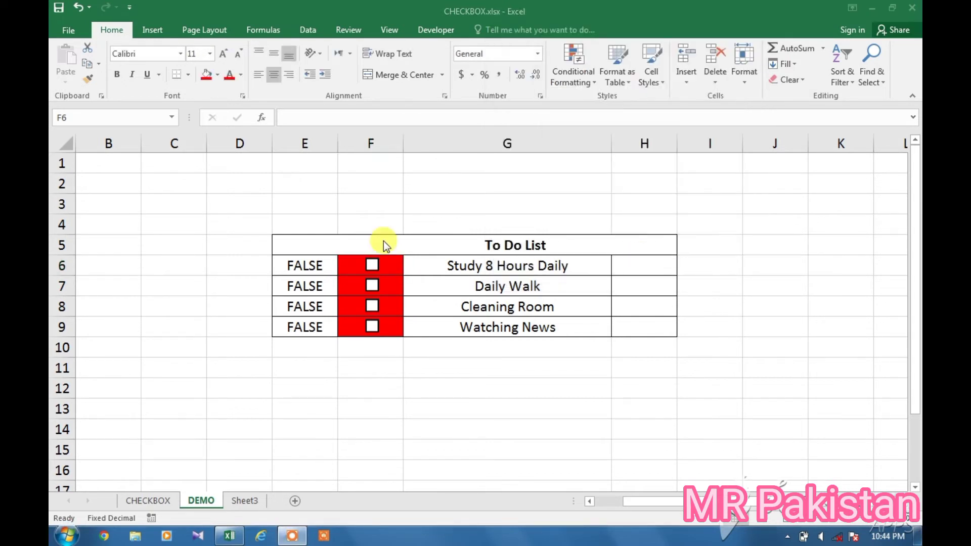
- Test the Study 8 Hours Daily check box by ticking it, clearing it and ticking it again
click(372, 266)
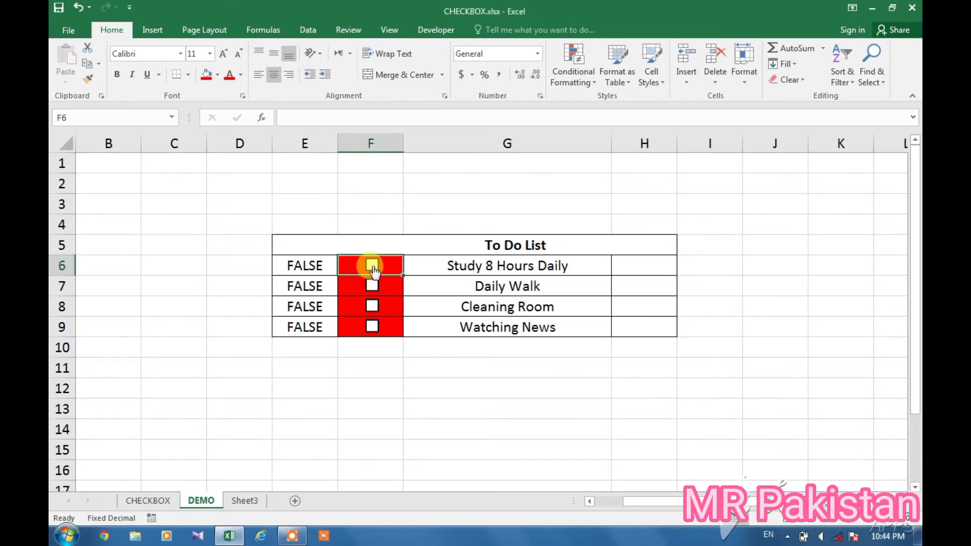
click(373, 265)
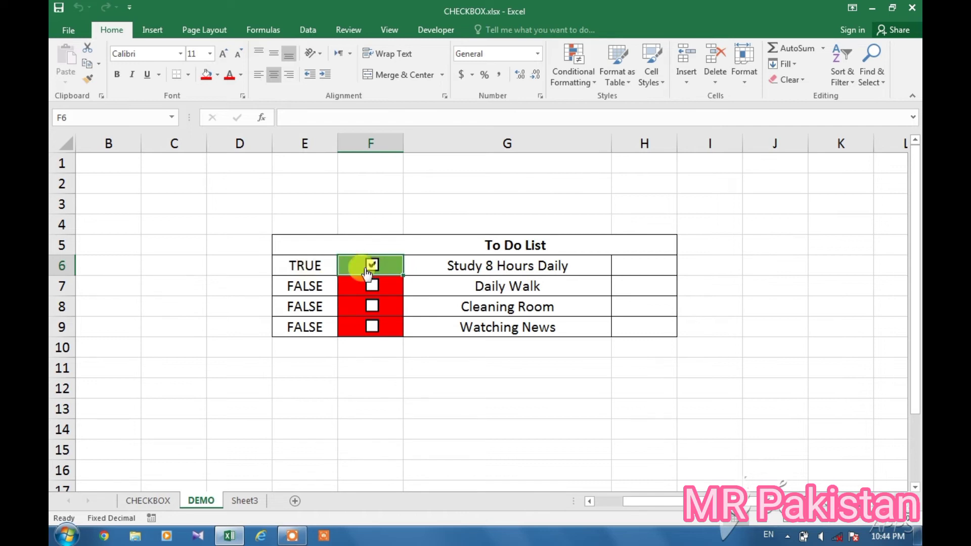
click(372, 269)
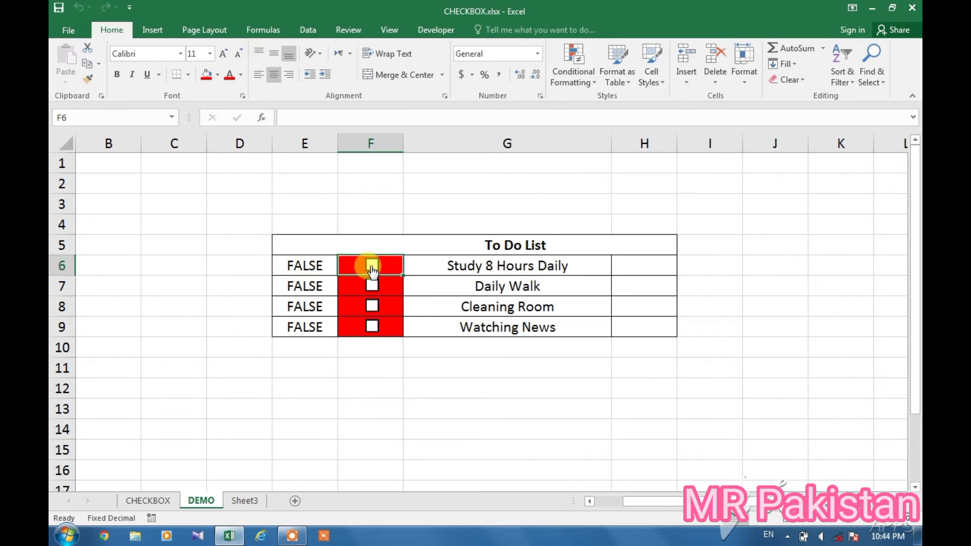
click(372, 270)
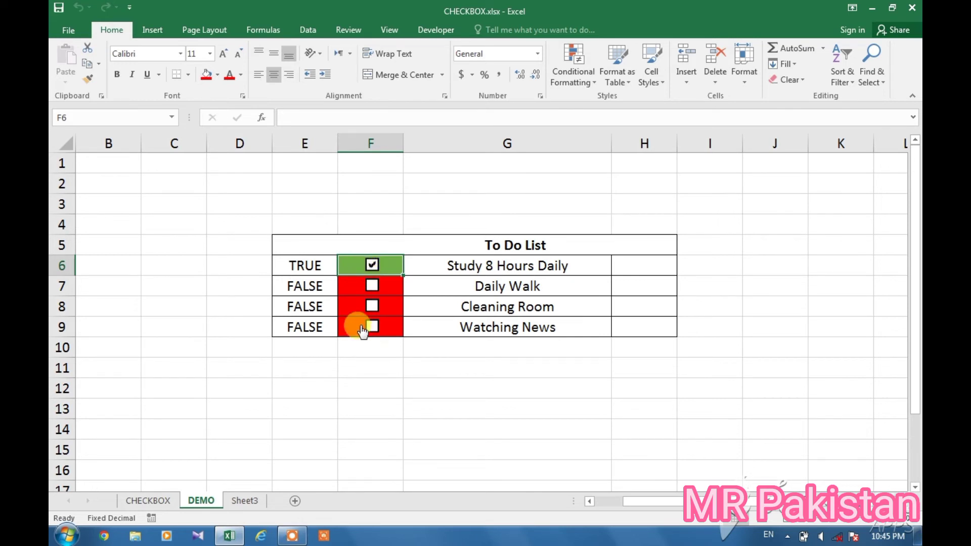
- Show the conditional formatting rules for this worksheet and extend the green rule's range to =$F$6:$F$9
click(561, 78)
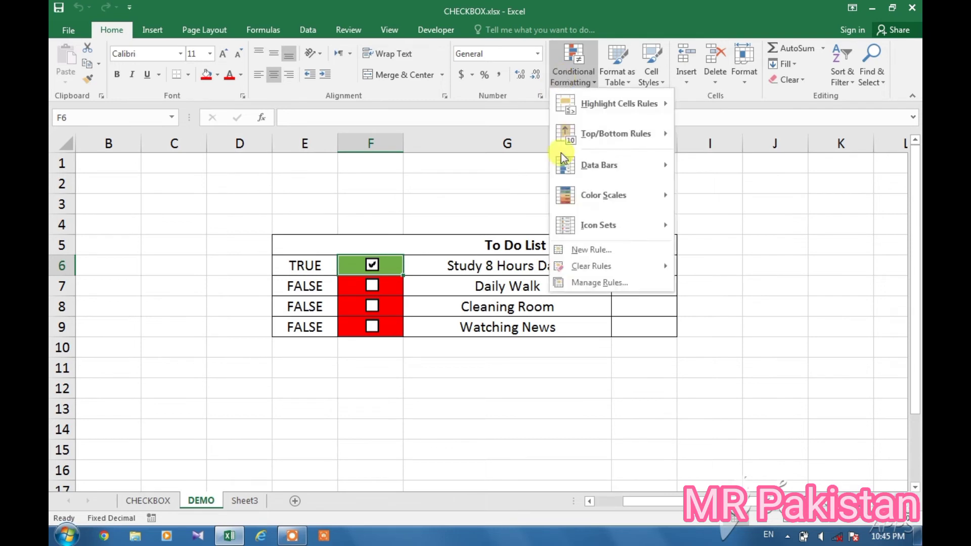
click(601, 283)
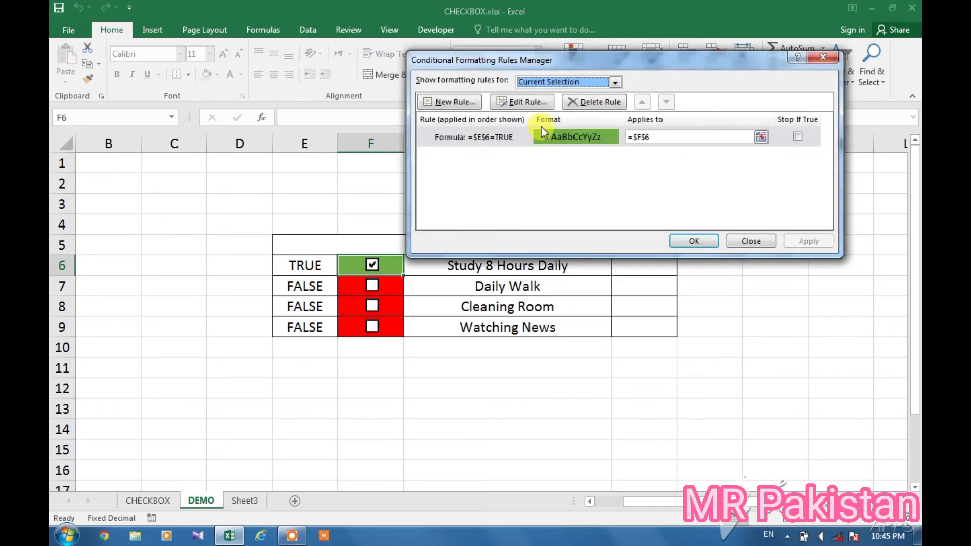
click(541, 82)
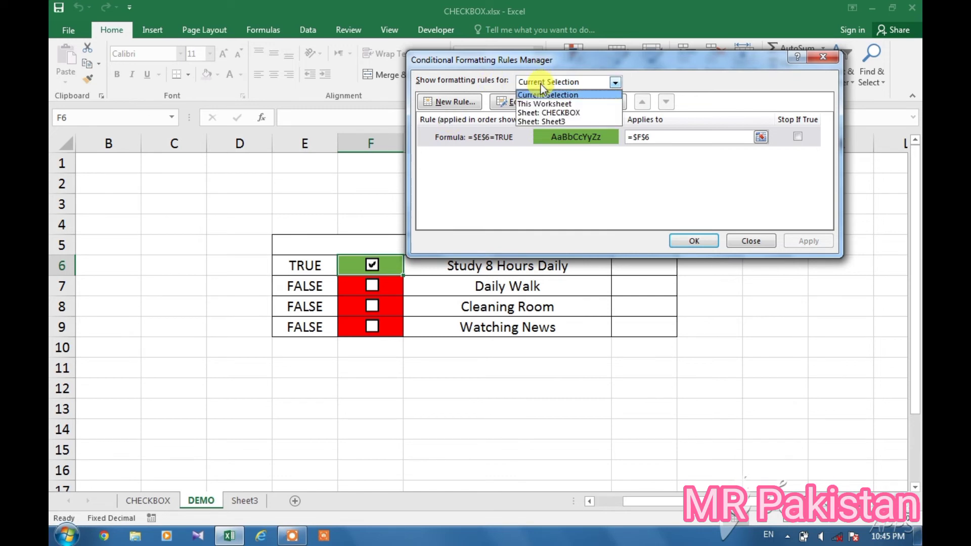
click(541, 104)
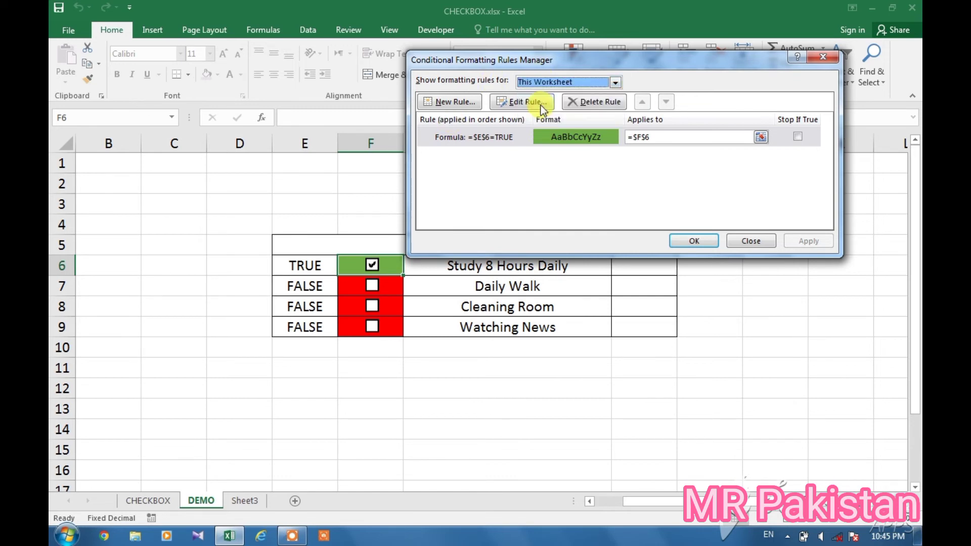
click(484, 137)
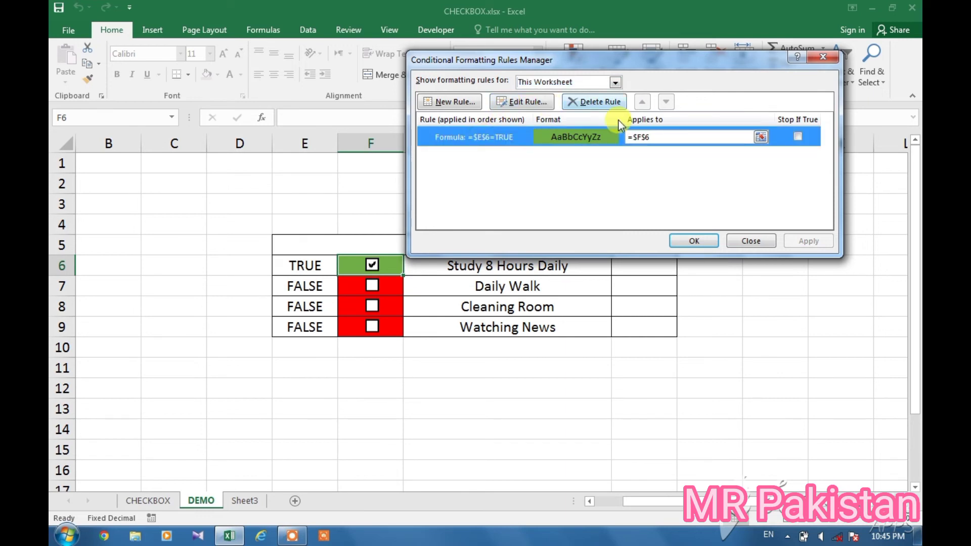
click(655, 135)
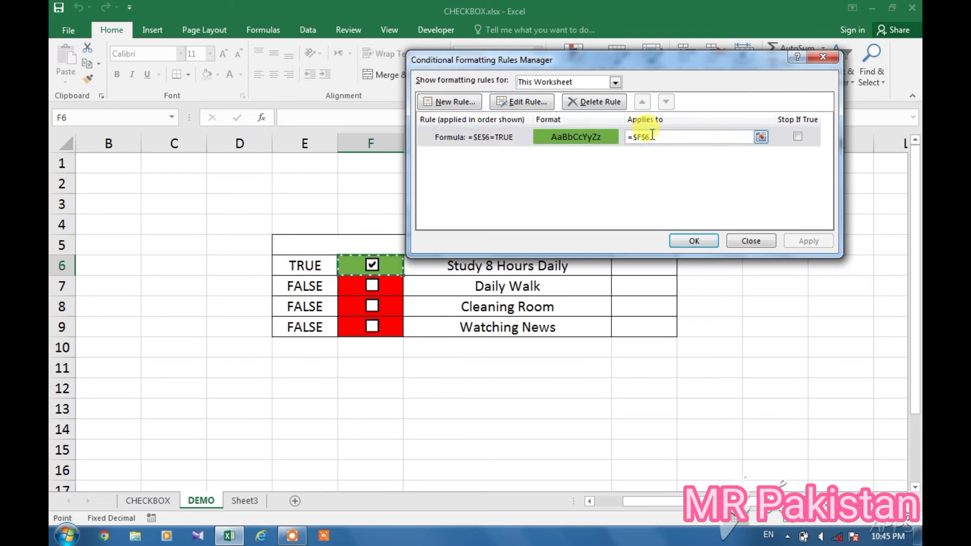
click(345, 262)
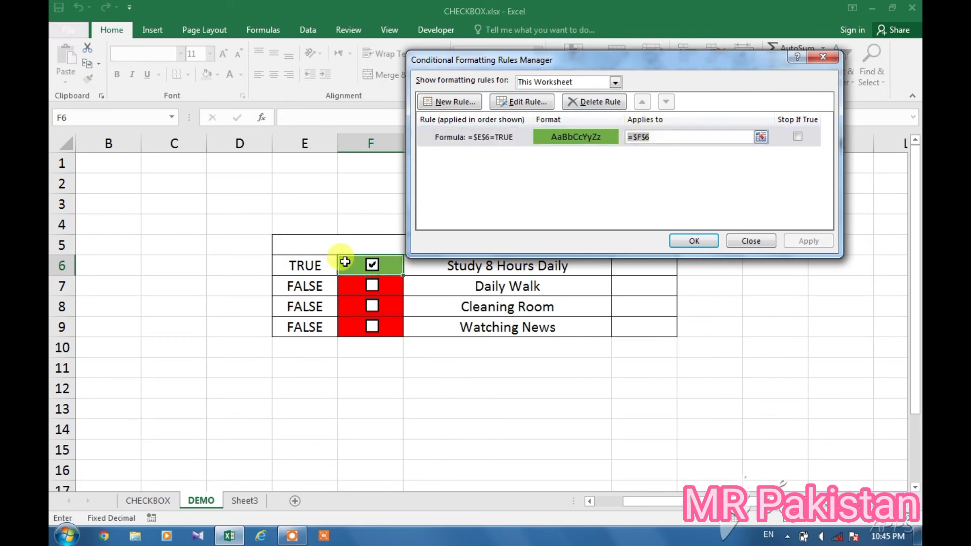
drag(345, 261, 356, 322)
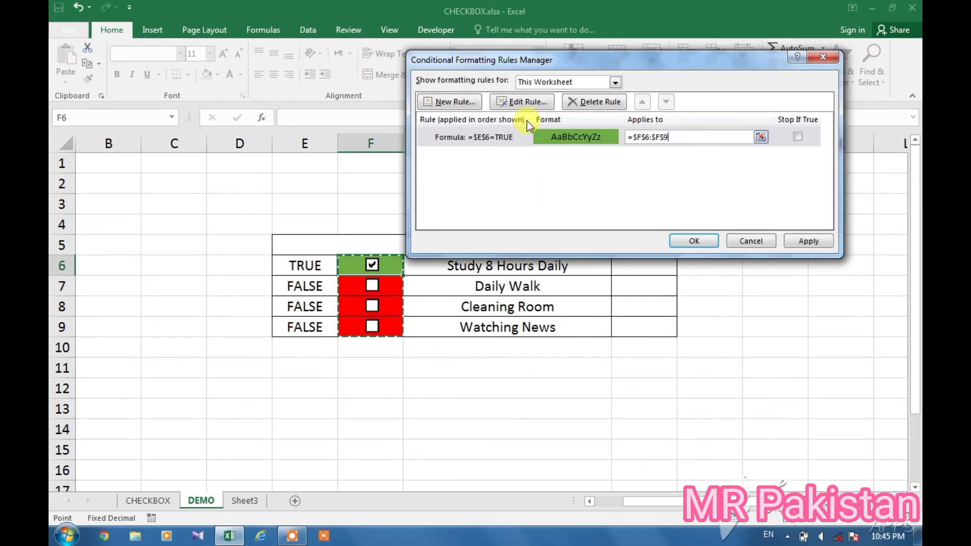
- Make the row reference relative in the rule's formula so it reads =$E6=TRUE, and apply the updated rule
click(527, 102)
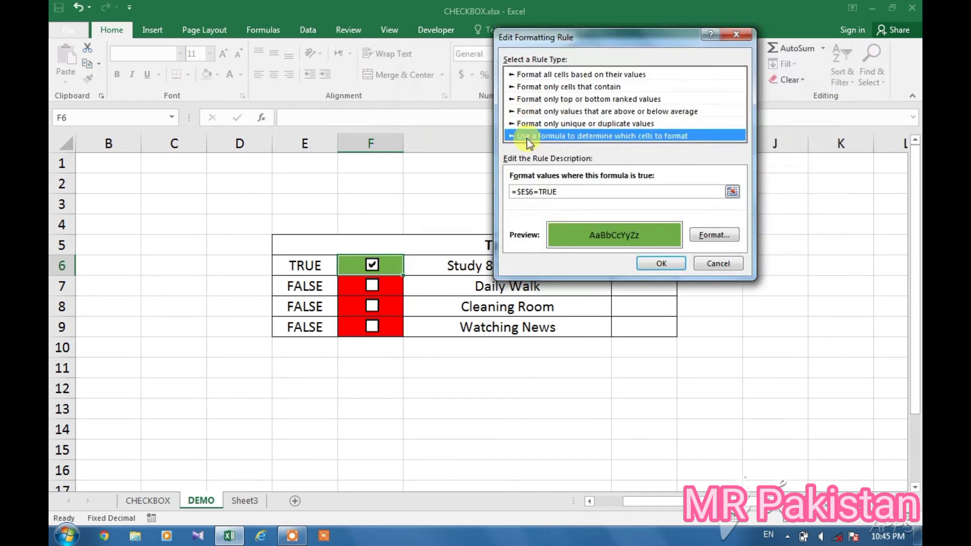
click(528, 190)
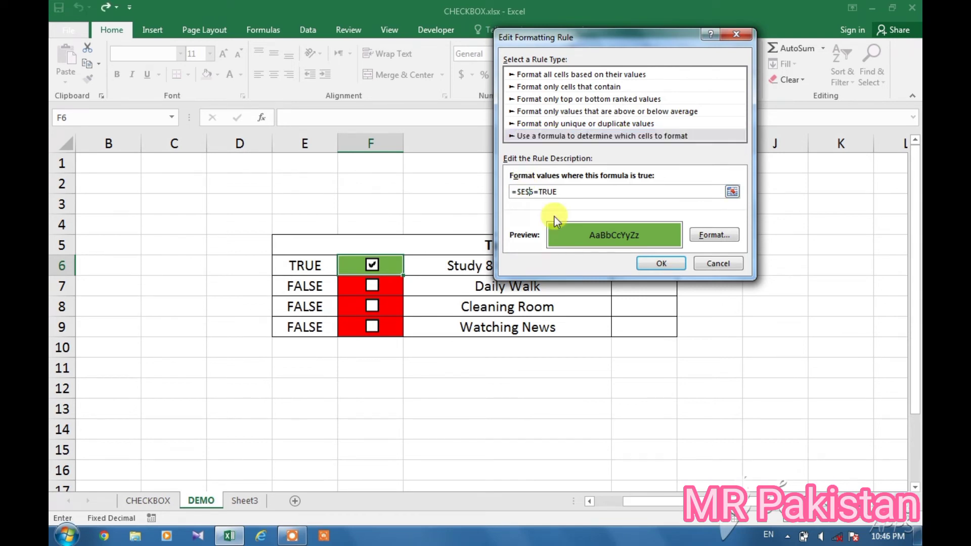
key(Delete)
click(648, 263)
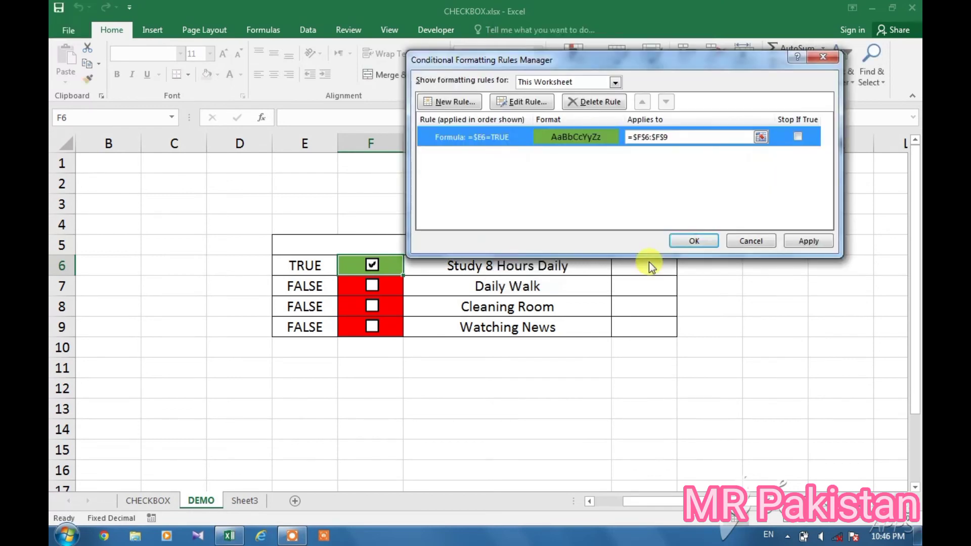
click(697, 240)
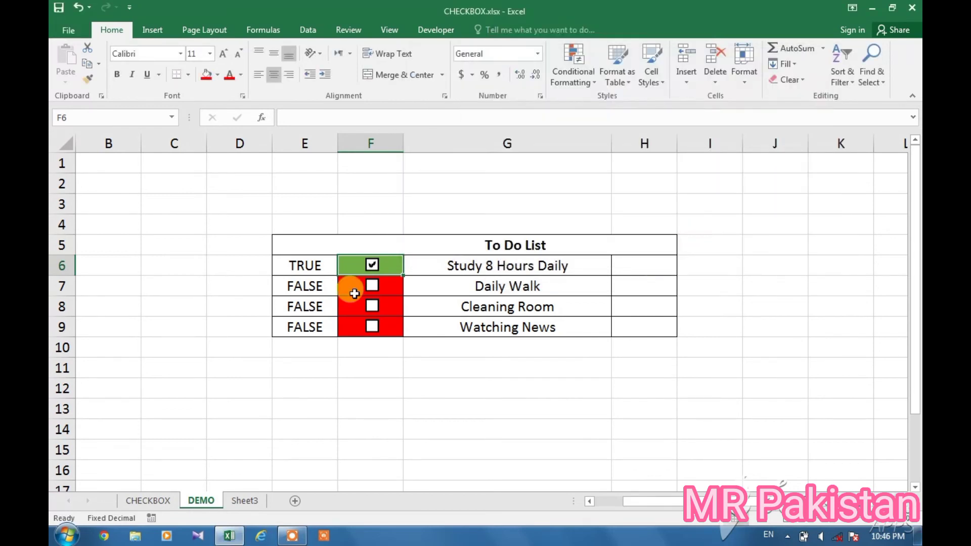
- Test the extended rule by ticking the Daily Walk, Cleaning Room and Watching News check boxes
click(374, 287)
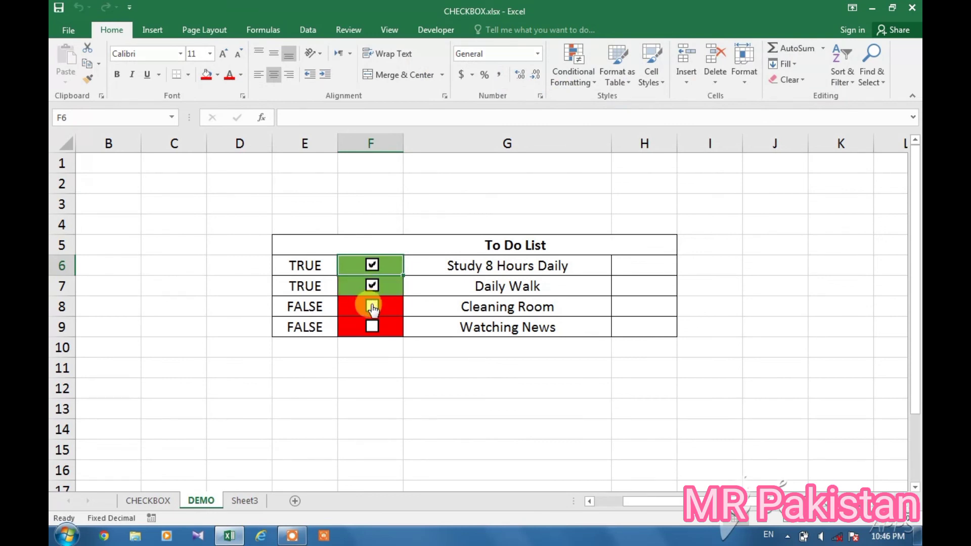
click(373, 307)
click(373, 326)
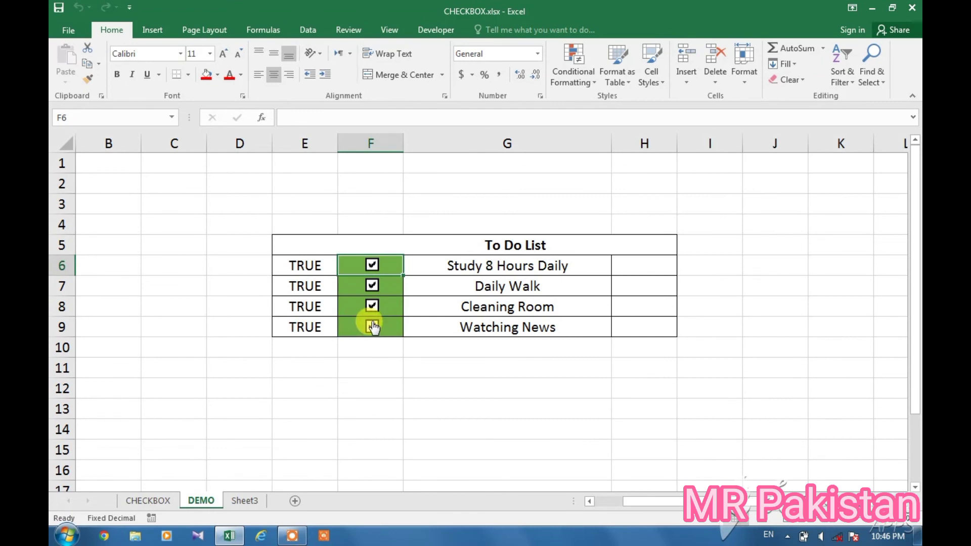
- Clear the Watching News check box and switch the Study 8 Hours Daily check box off and on again
click(373, 326)
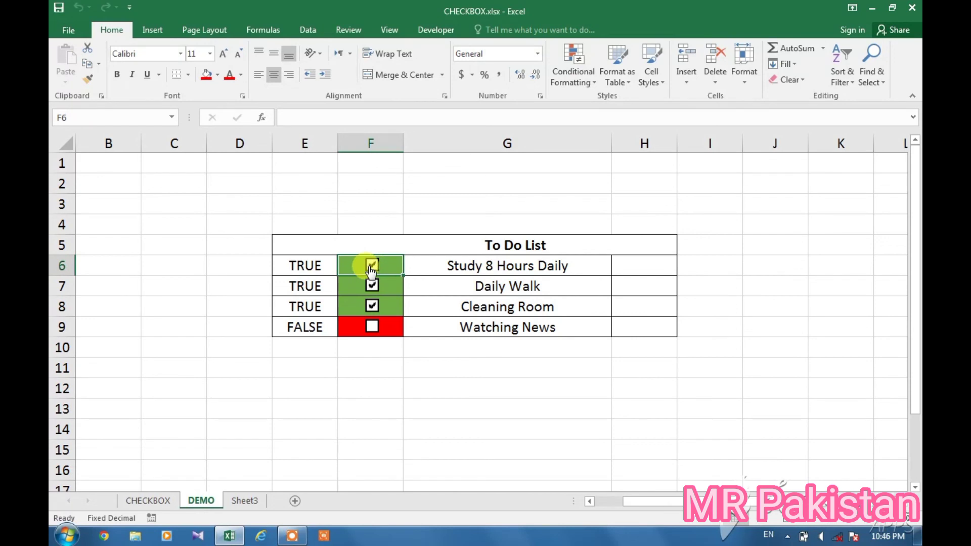
click(374, 268)
click(372, 268)
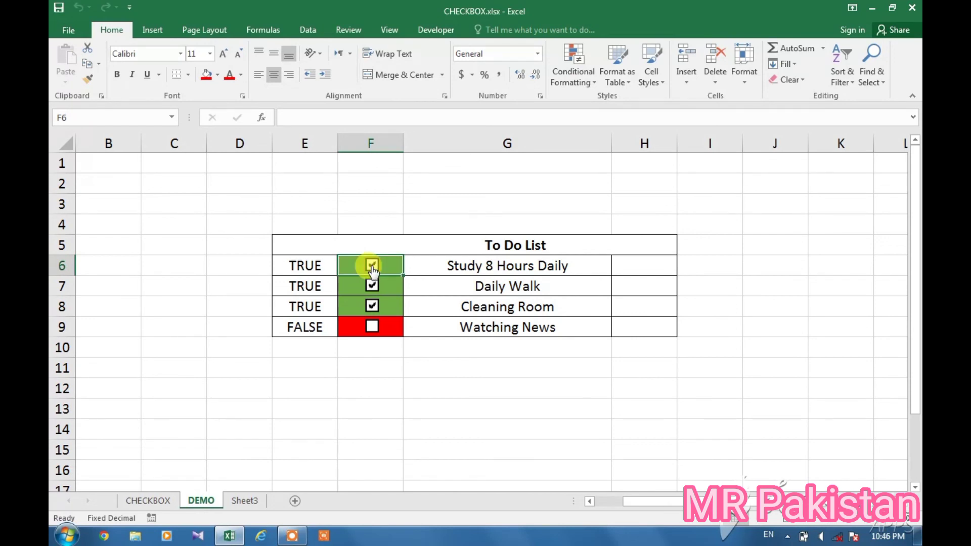